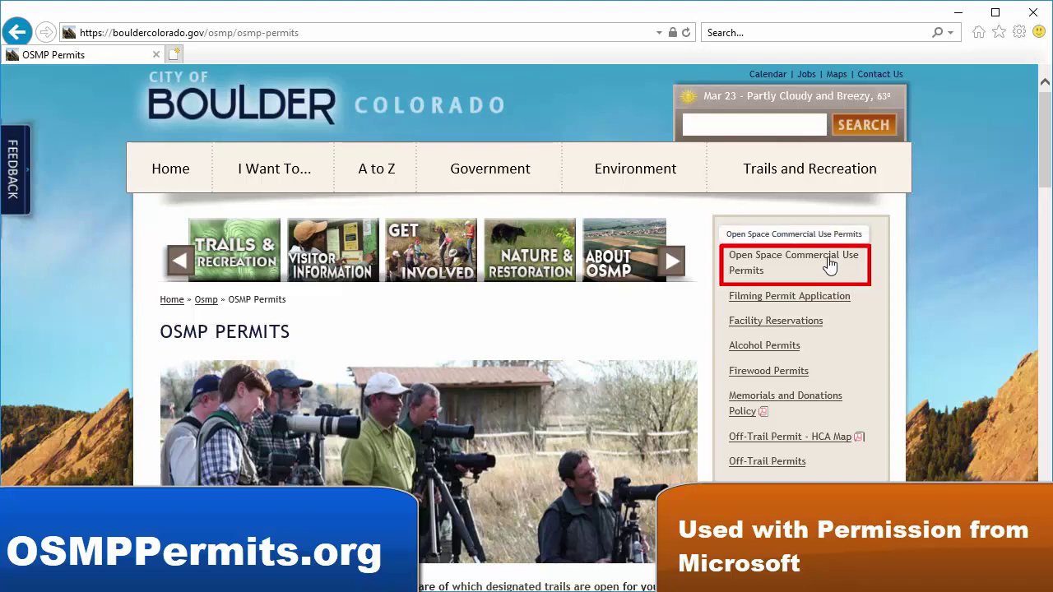
- Open the Open Space Commercial Use Permits page and scroll through its information
click(829, 265)
scroll(995, 238, down, 8)
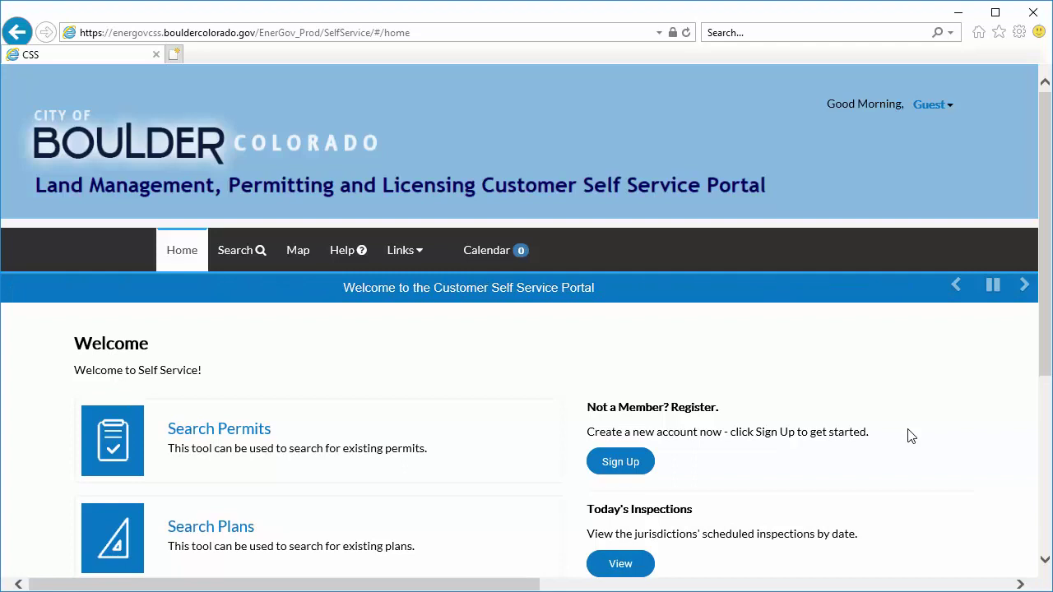
- Start a new account sign-up with the account e-mail address and request the confirmation e-mail
click(644, 470)
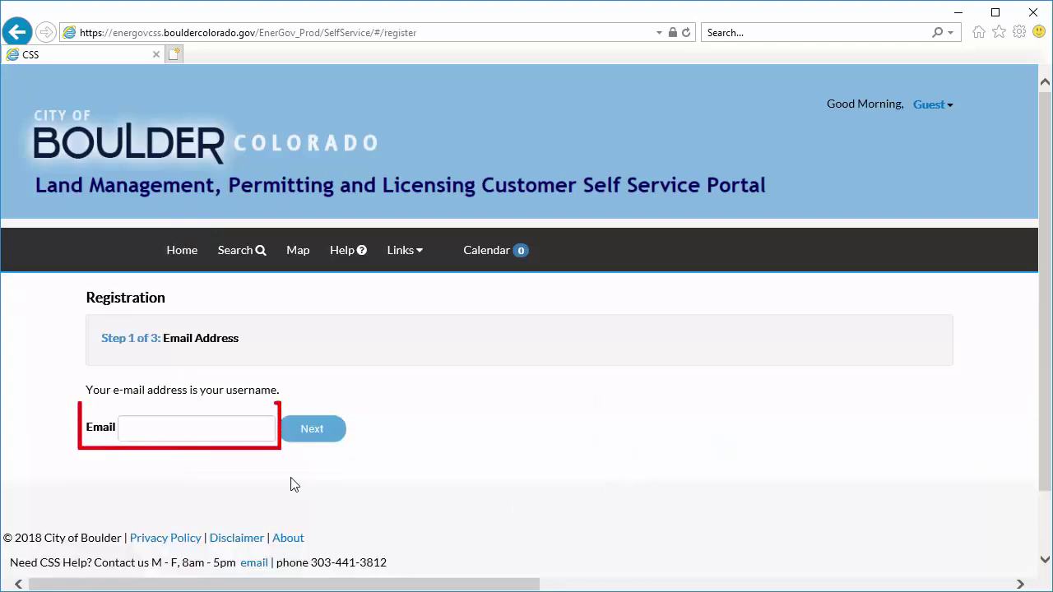
click(251, 431)
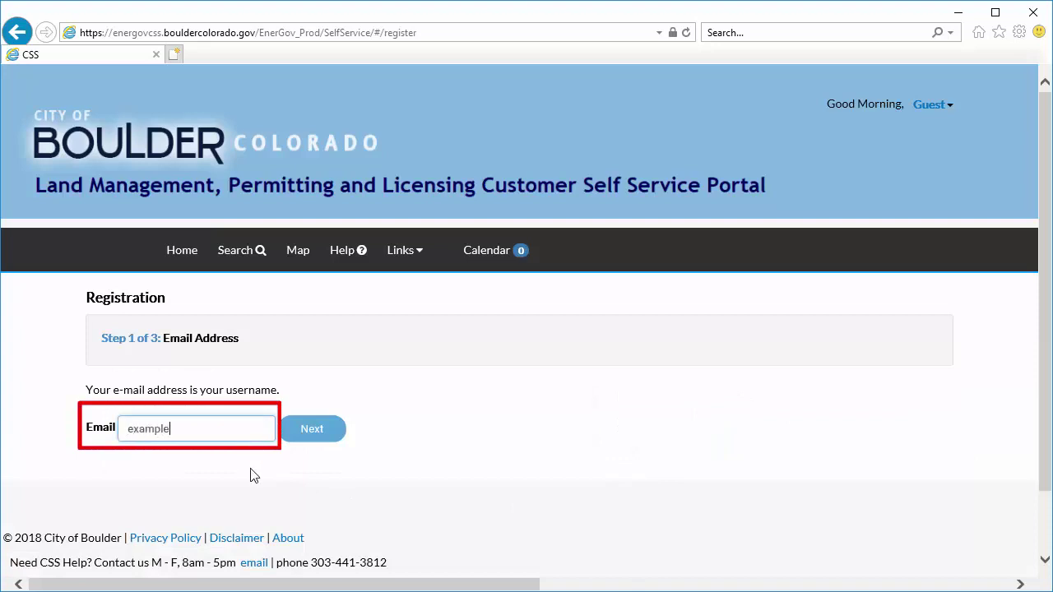
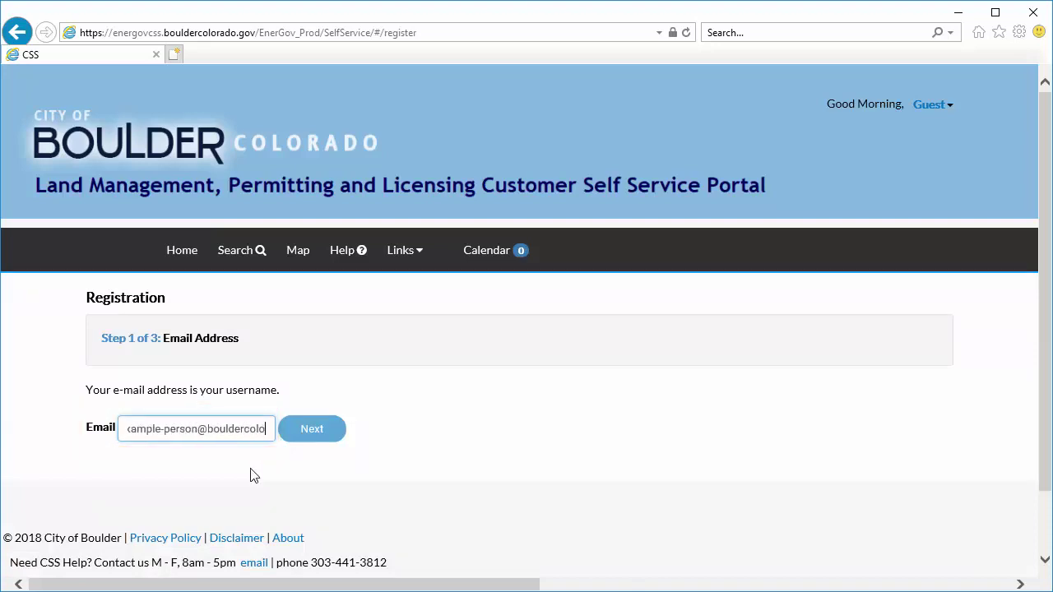
click(333, 431)
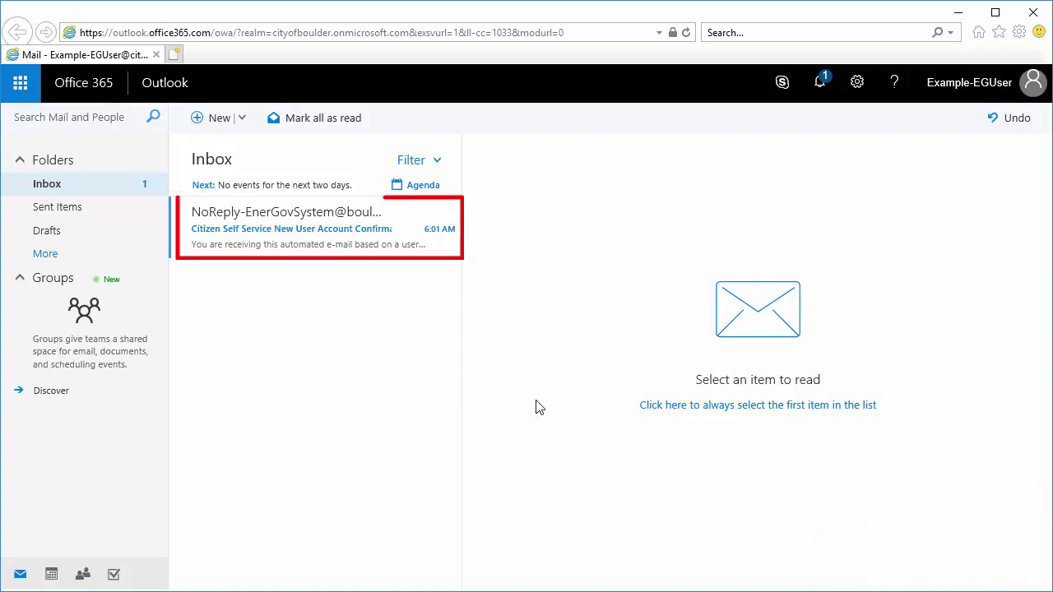
- Open the New User Account Confirmation e-mail and follow its Confirm link
click(326, 249)
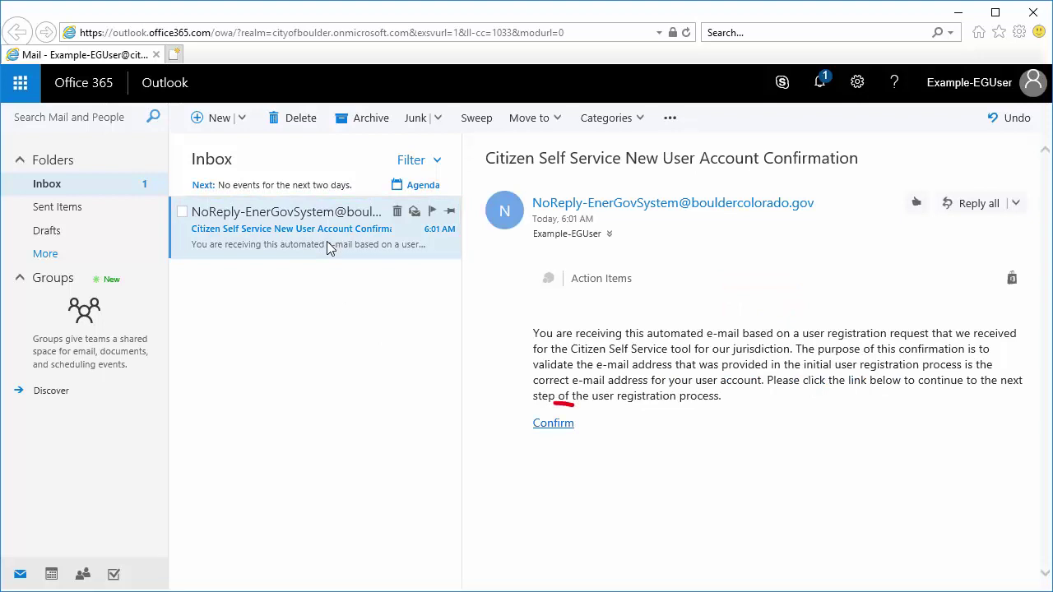
click(565, 429)
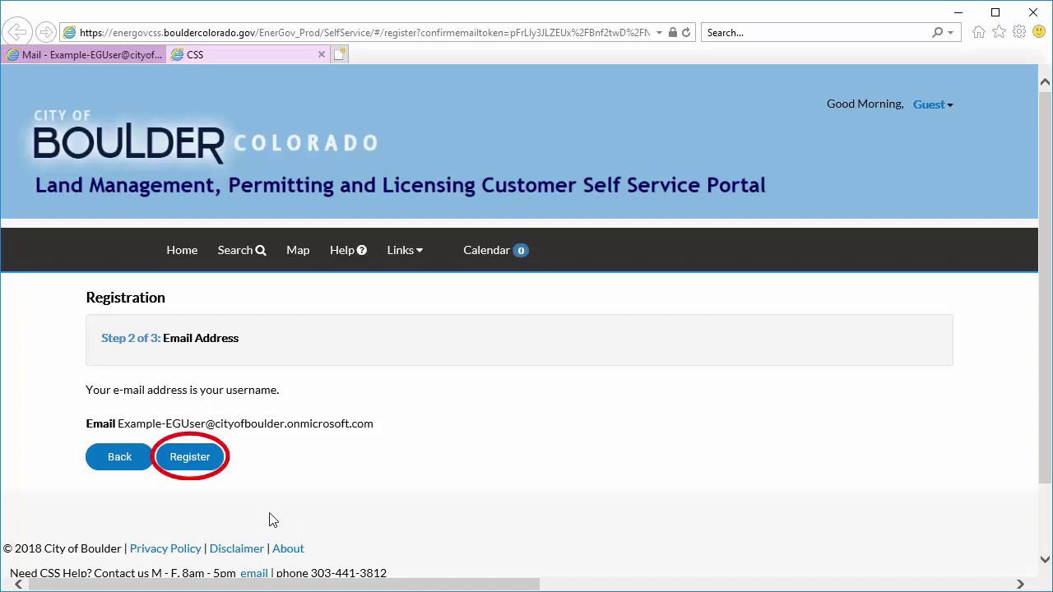
- Register the confirmed e-mail, enter the first, middle and last name, and submit
click(190, 457)
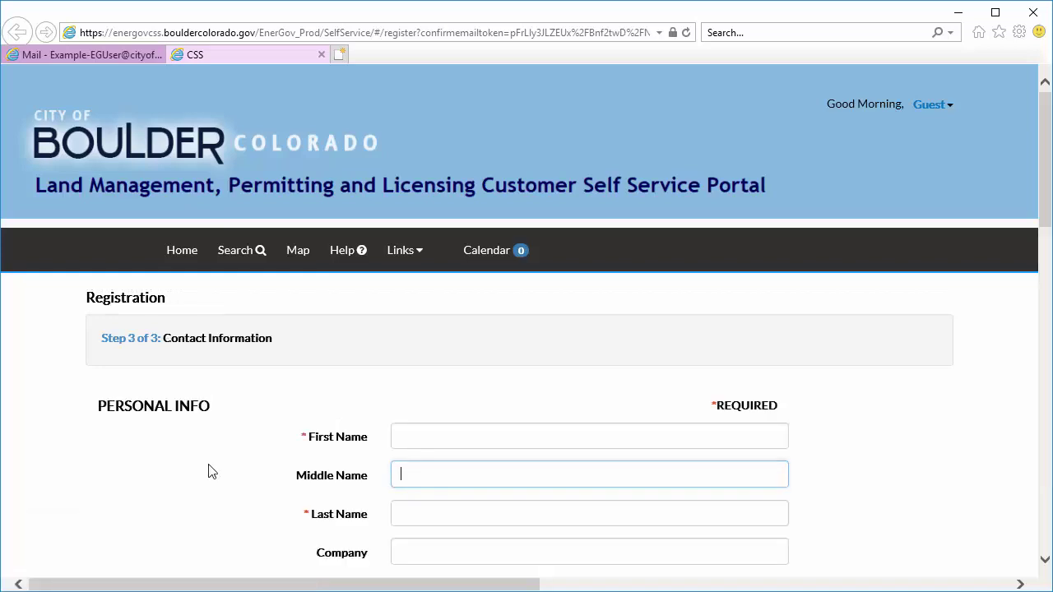
click(439, 435)
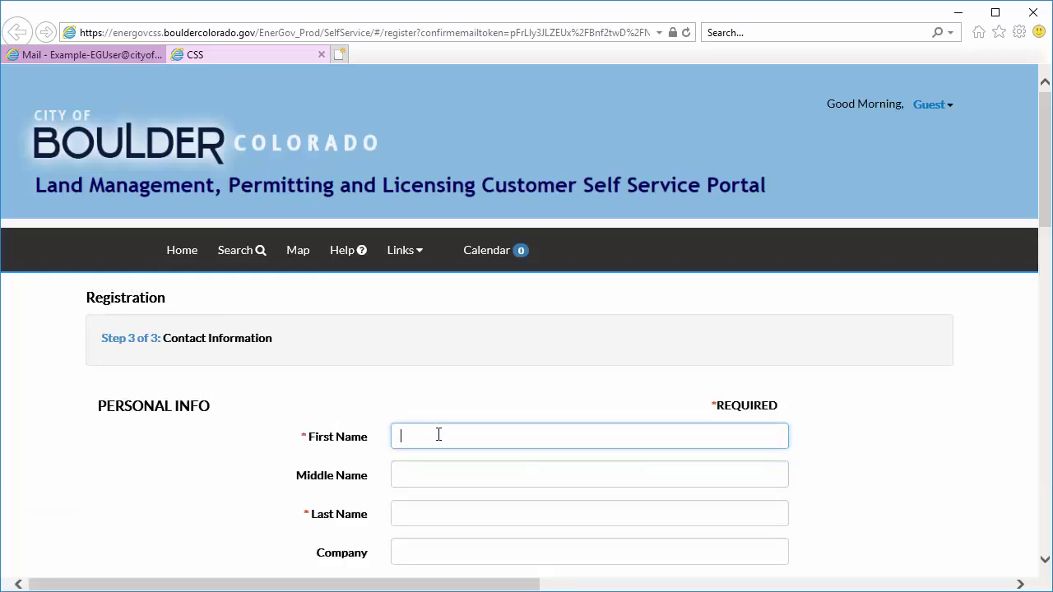
text(Example)
click(466, 475)
text(EnerGov)
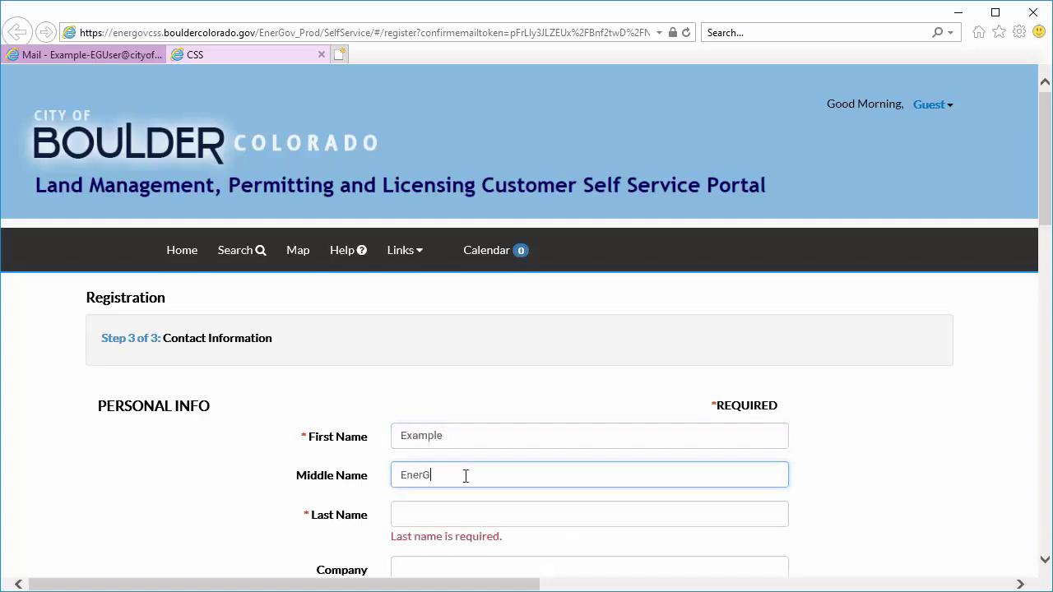
key(Tab)
text(User)
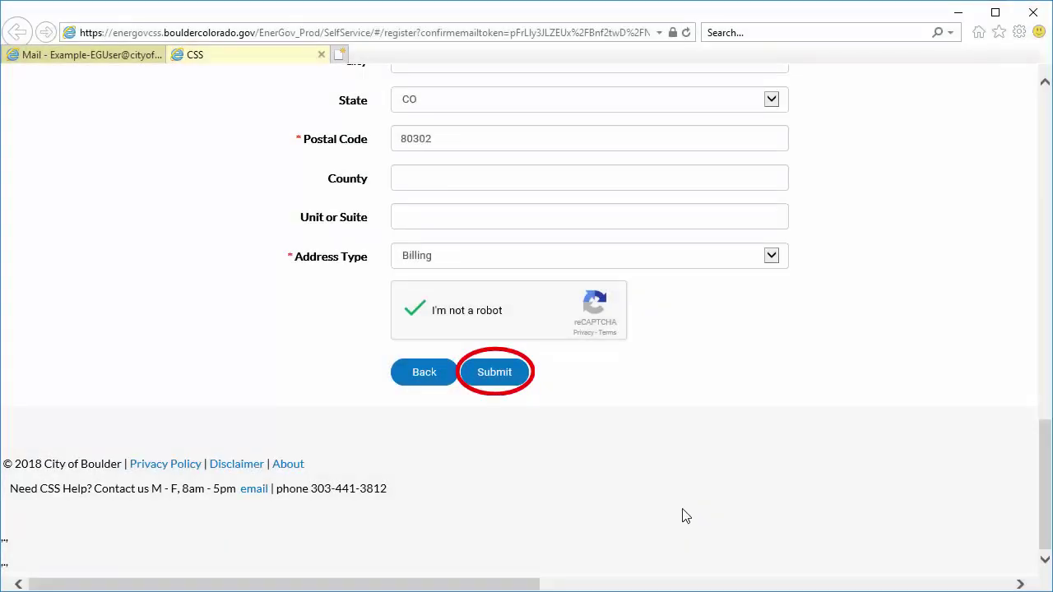
click(517, 372)
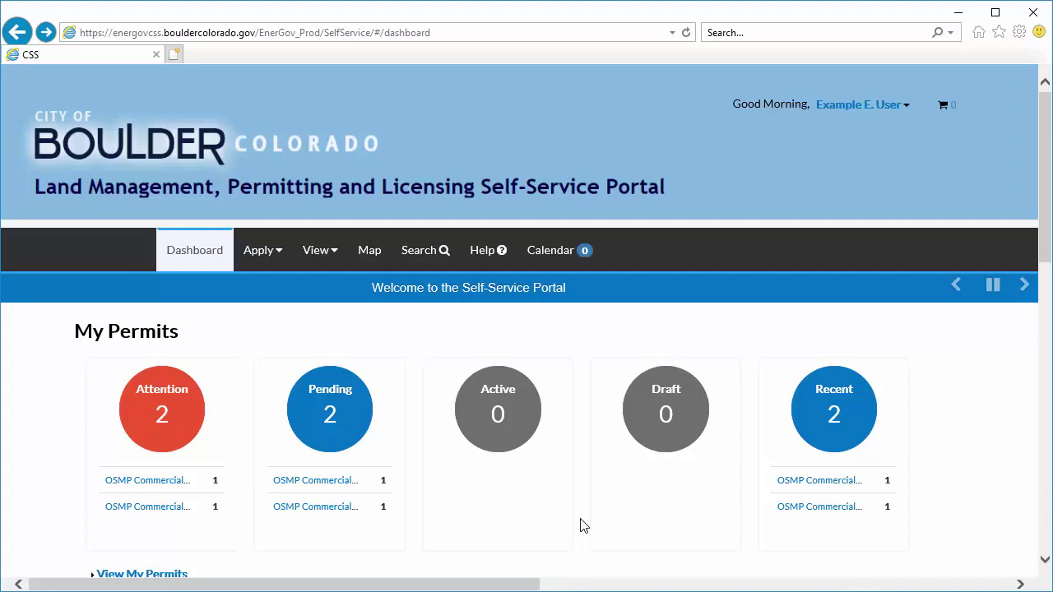
- From All (31) permits, filter to Open Space and Mountain Parks and apply for the over-16 OSMP permit
click(272, 252)
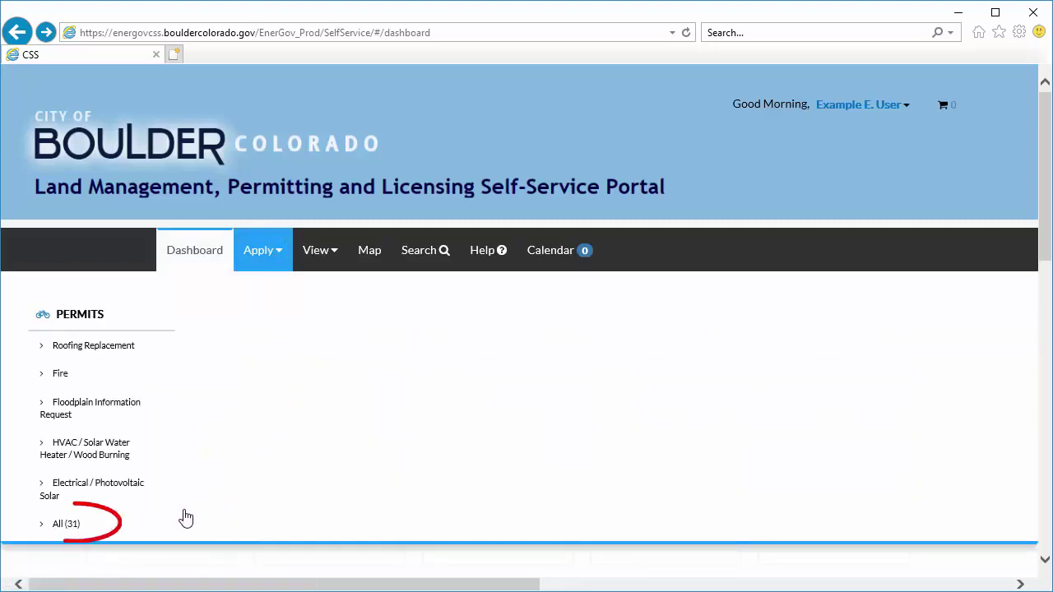
click(89, 527)
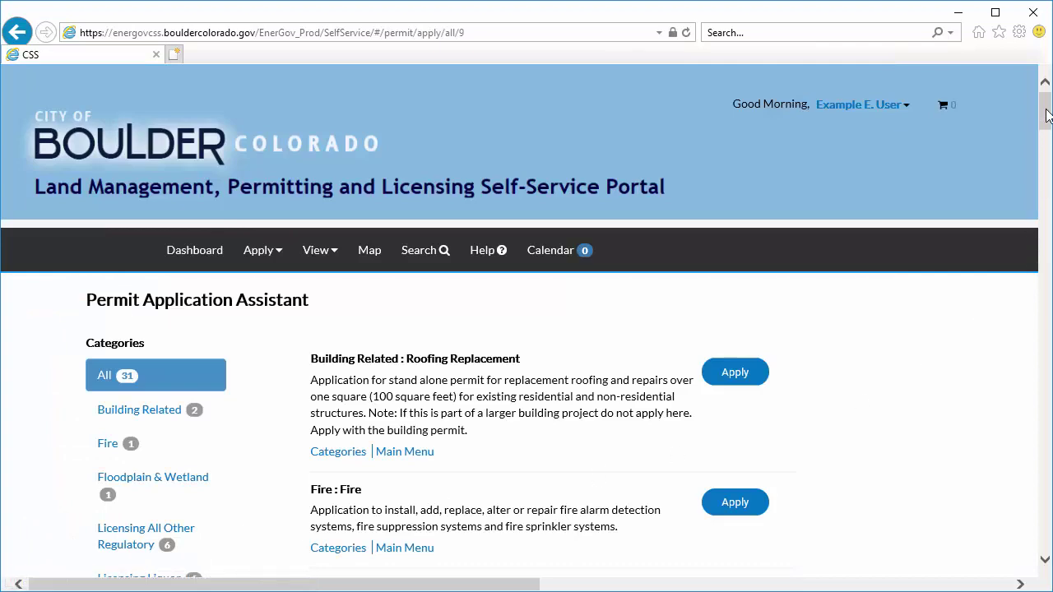
drag(1047, 115, 1046, 148)
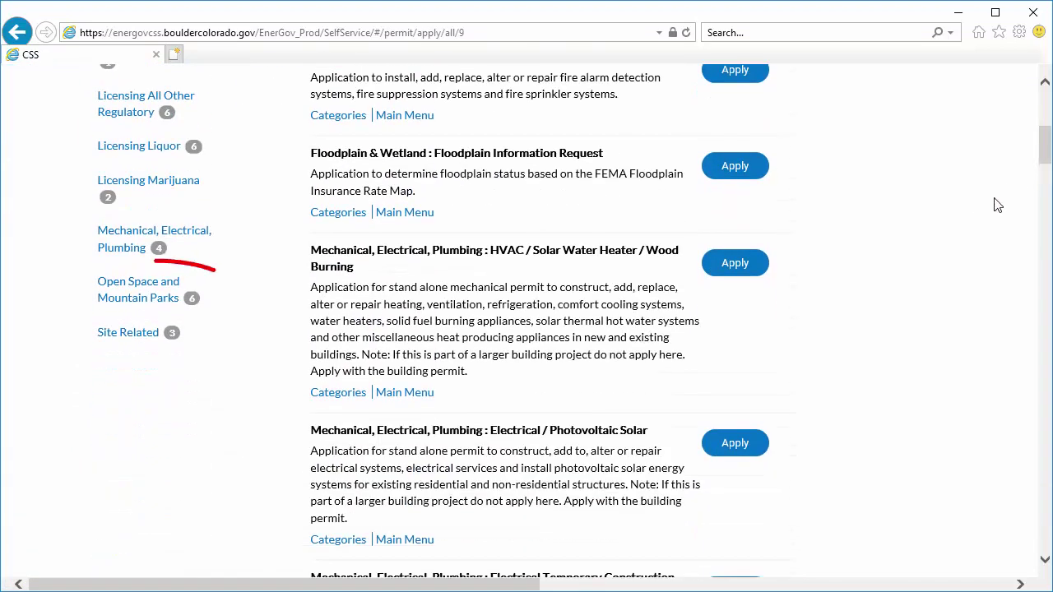
click(202, 284)
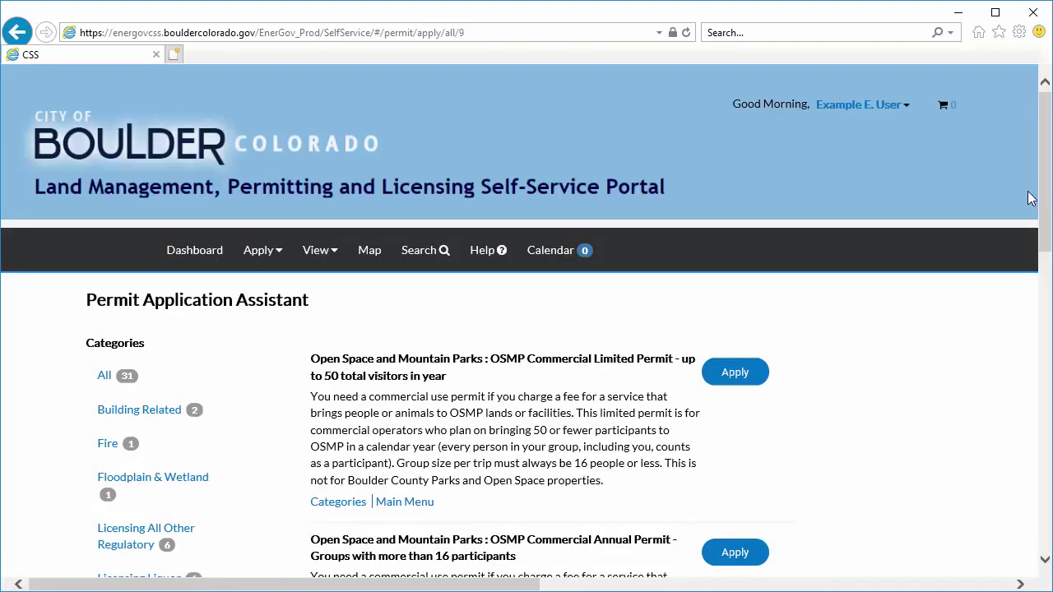
drag(1044, 163, 1046, 211)
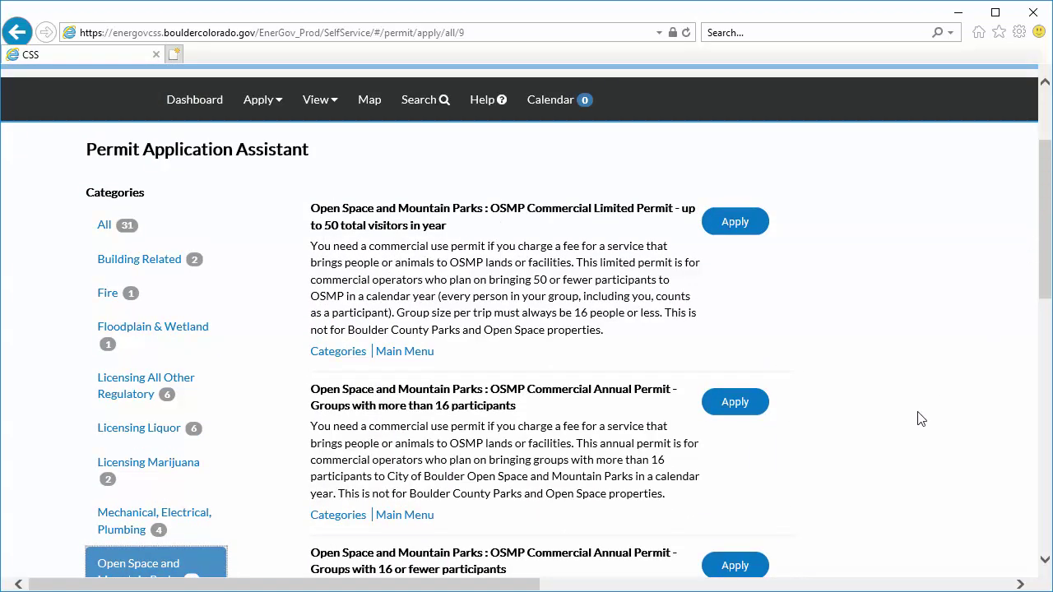
click(756, 406)
drag(1044, 223, 1015, 359)
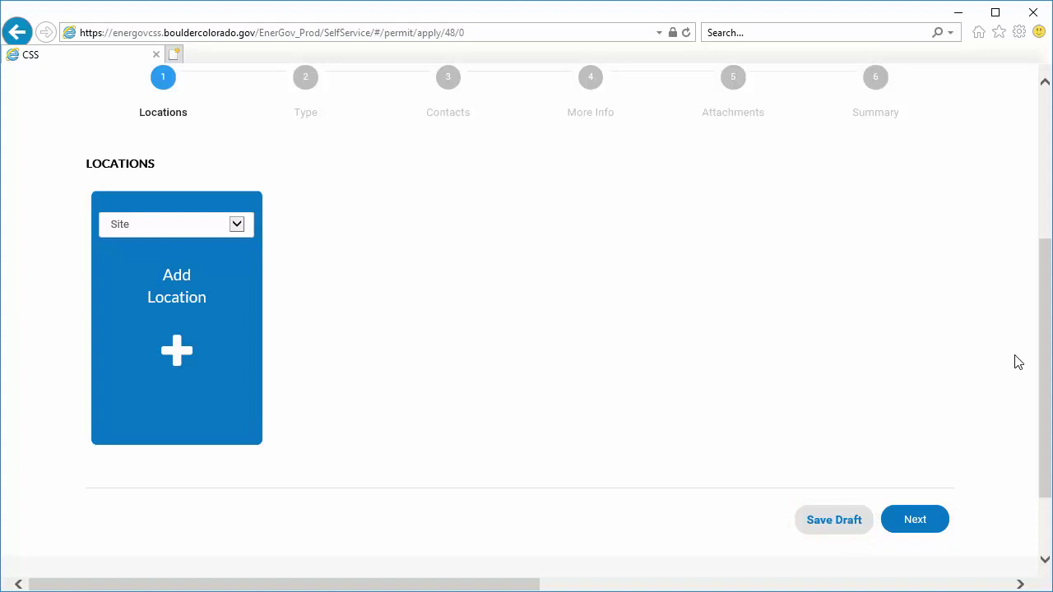
- Advance the application through the Locations, Type and Contacts steps to More Info
click(941, 524)
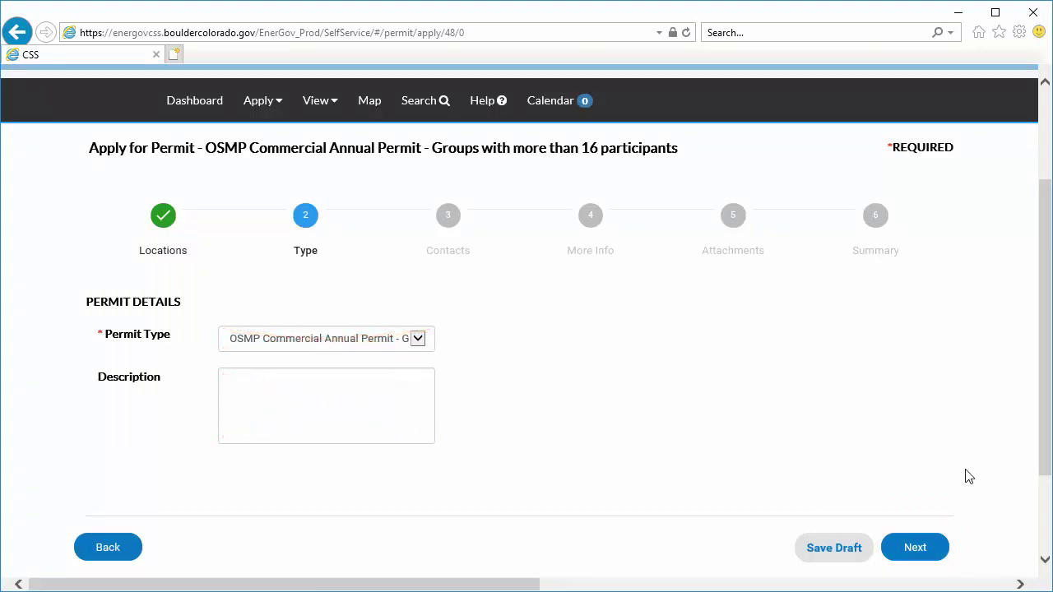
click(934, 556)
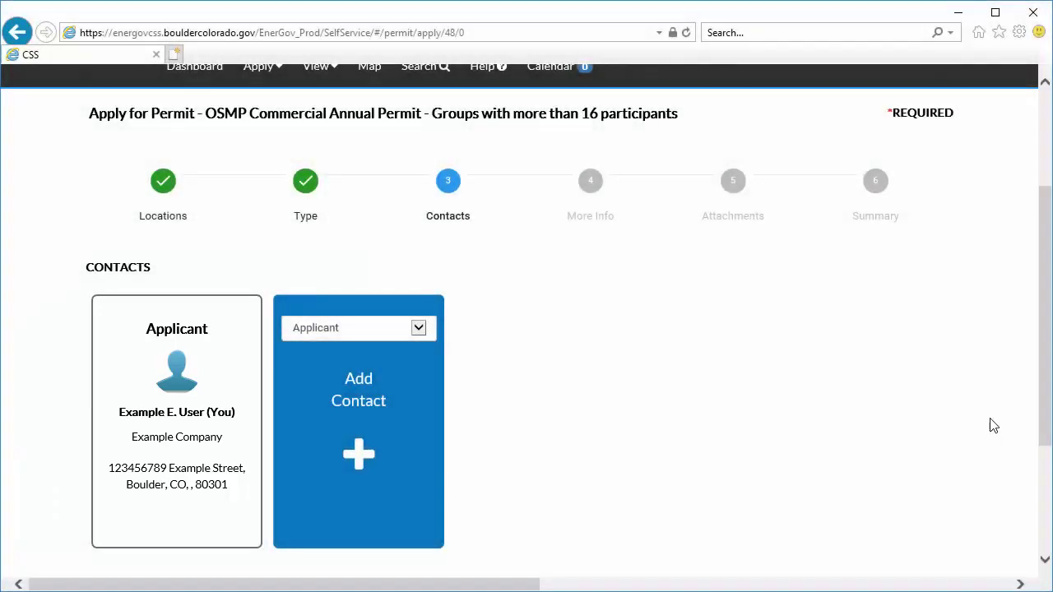
scroll(1042, 336, down, 2)
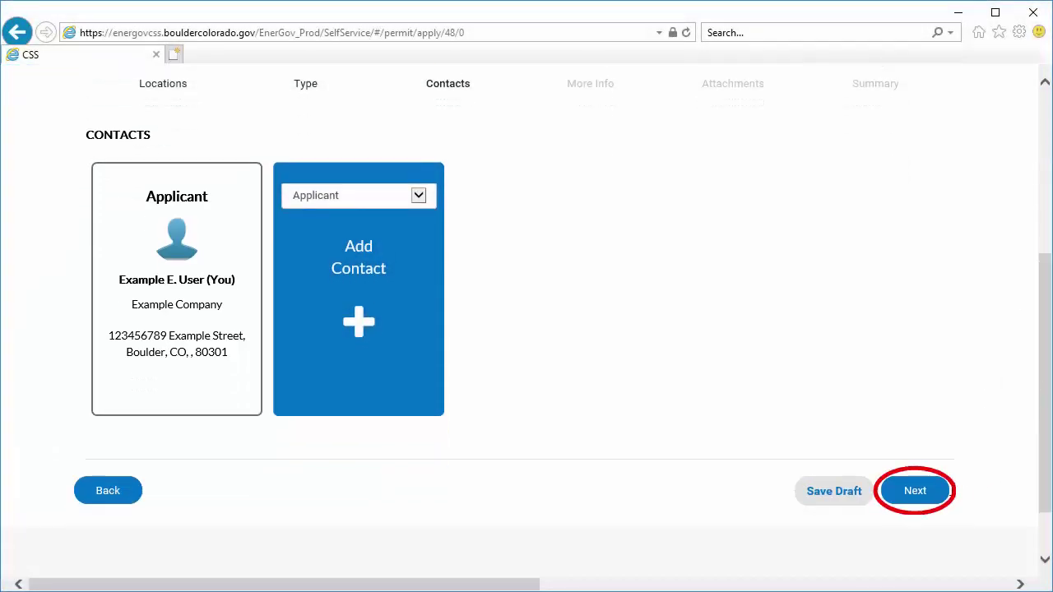
click(935, 493)
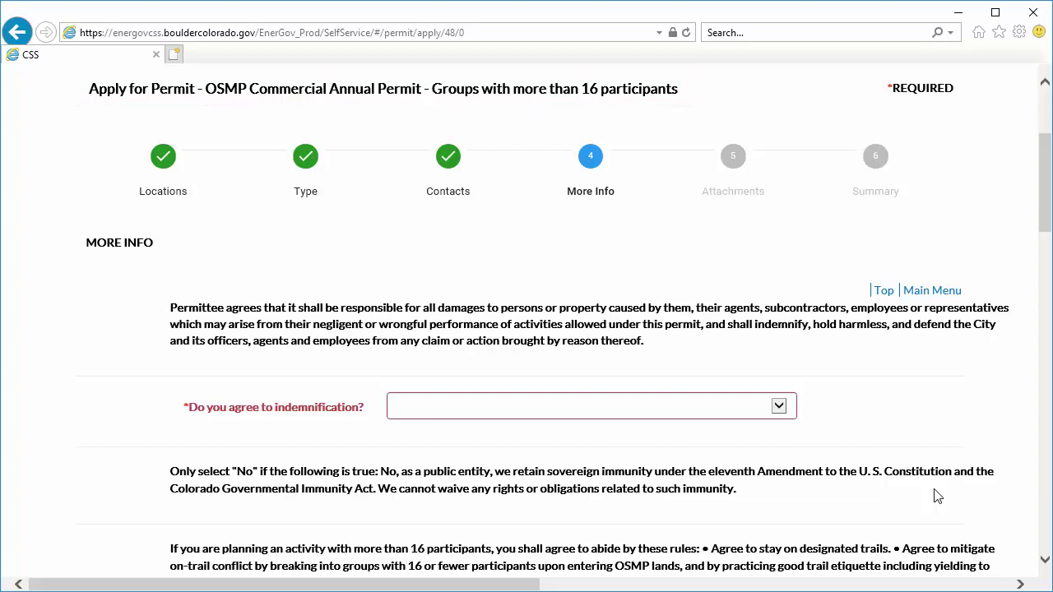
- Answer Yes to indemnification and to following the over-16 group terms
click(781, 406)
click(755, 402)
scroll(1038, 244, down, 4)
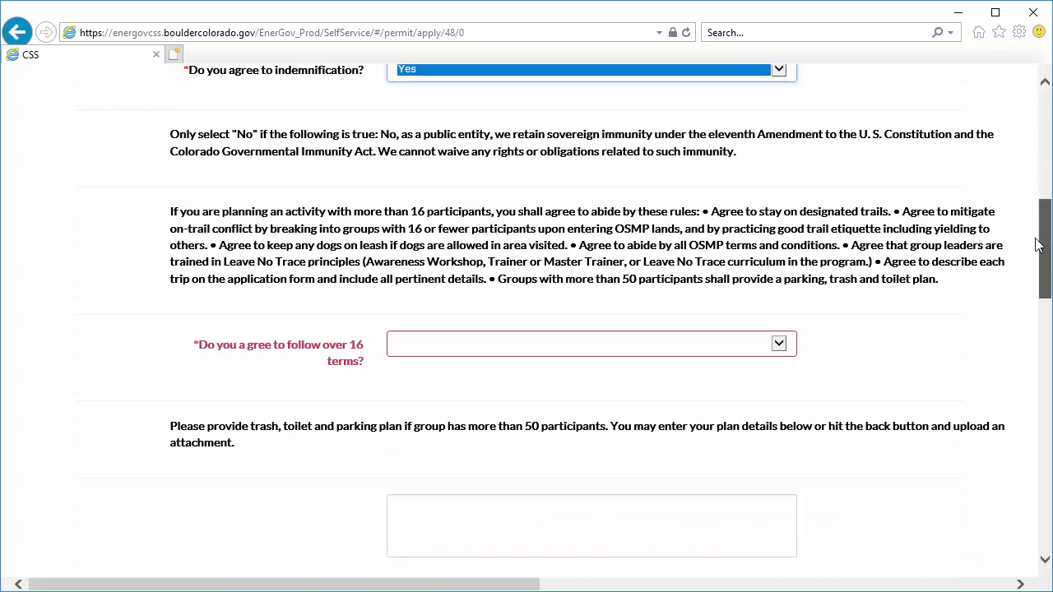
scroll(1032, 263, down, 2)
click(779, 216)
click(781, 216)
scroll(1046, 280, down, 2)
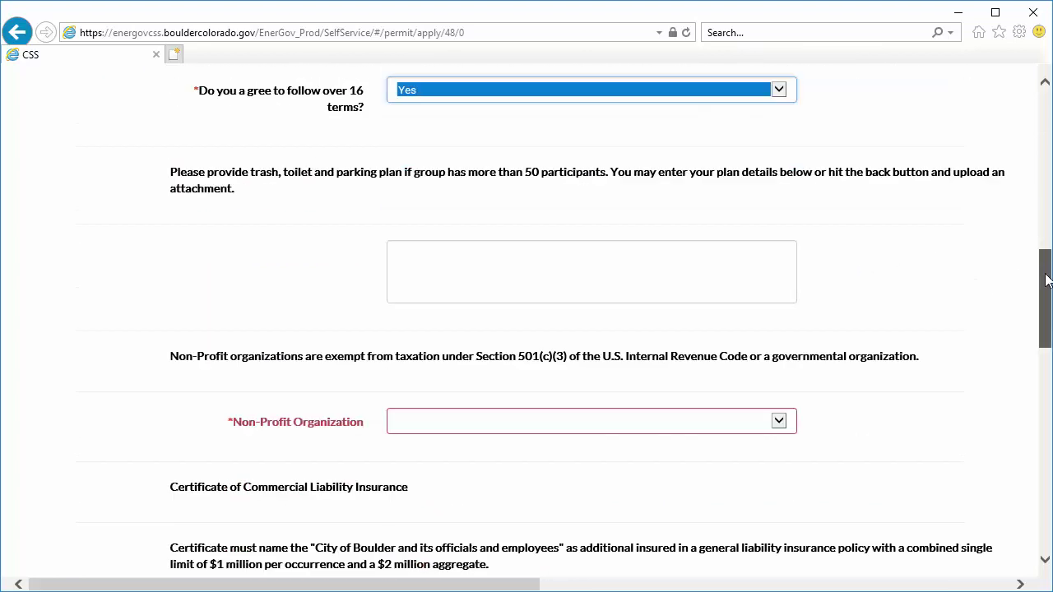
scroll(1047, 280, down, 3)
- Set Non-Profit Organization to No, certificate of insurance agreement to Yes, and Business Status to Corporation
click(778, 168)
click(778, 179)
click(781, 378)
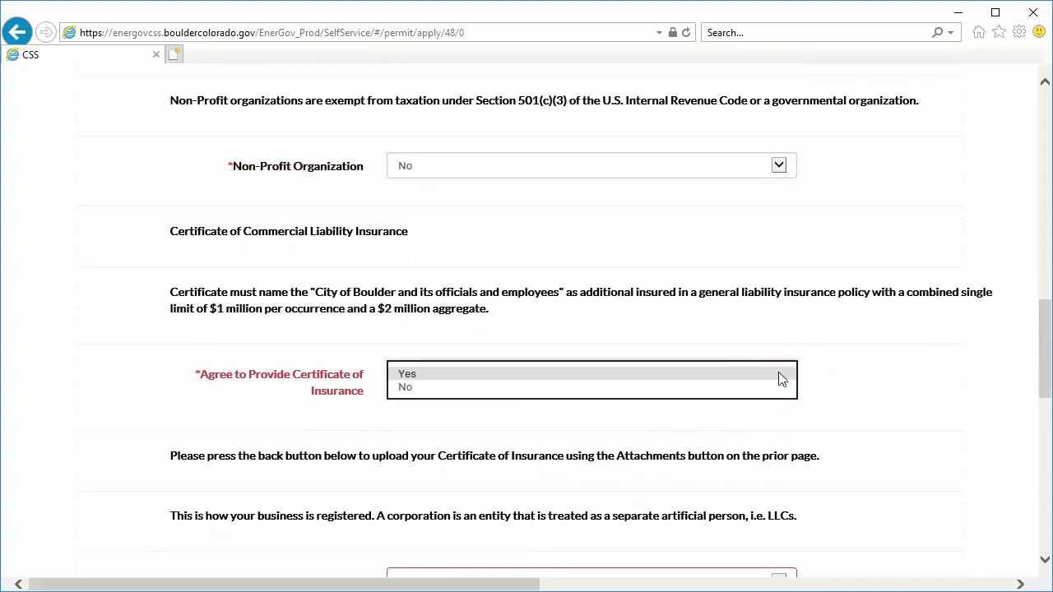
click(782, 375)
scroll(1041, 371, down, 5)
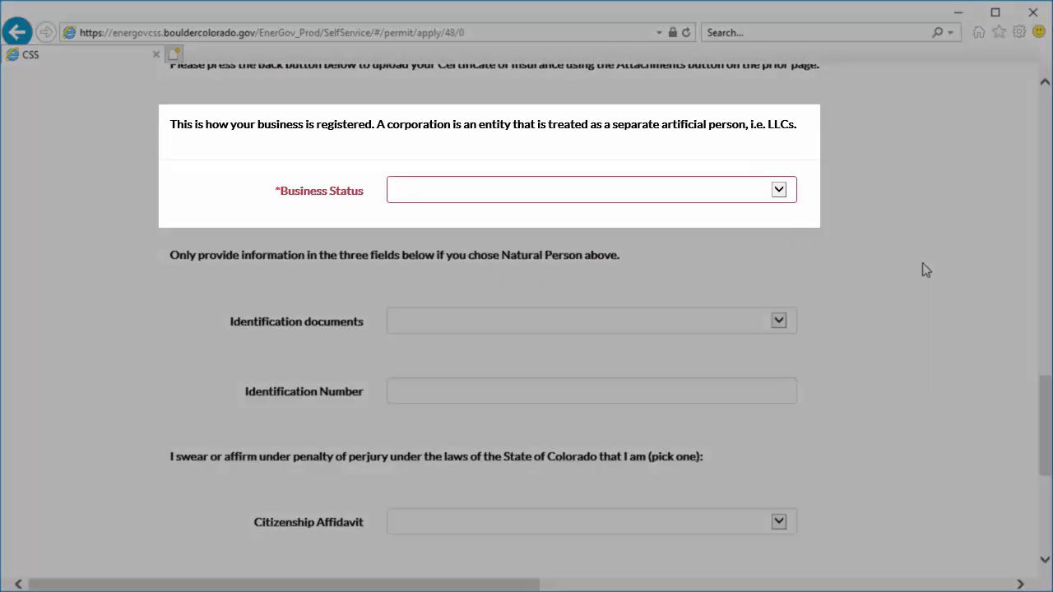
click(778, 190)
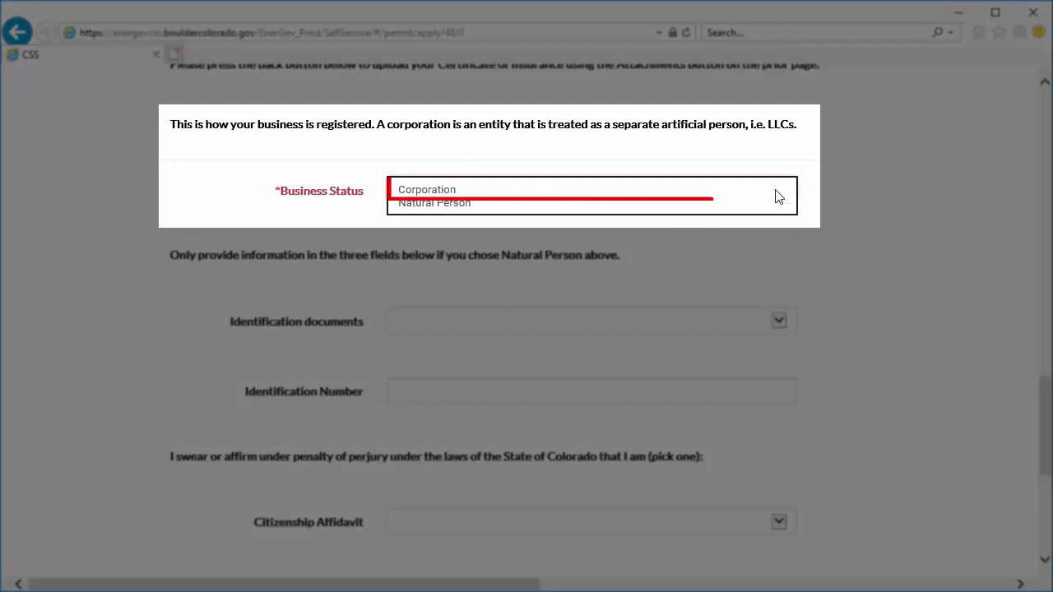
click(772, 189)
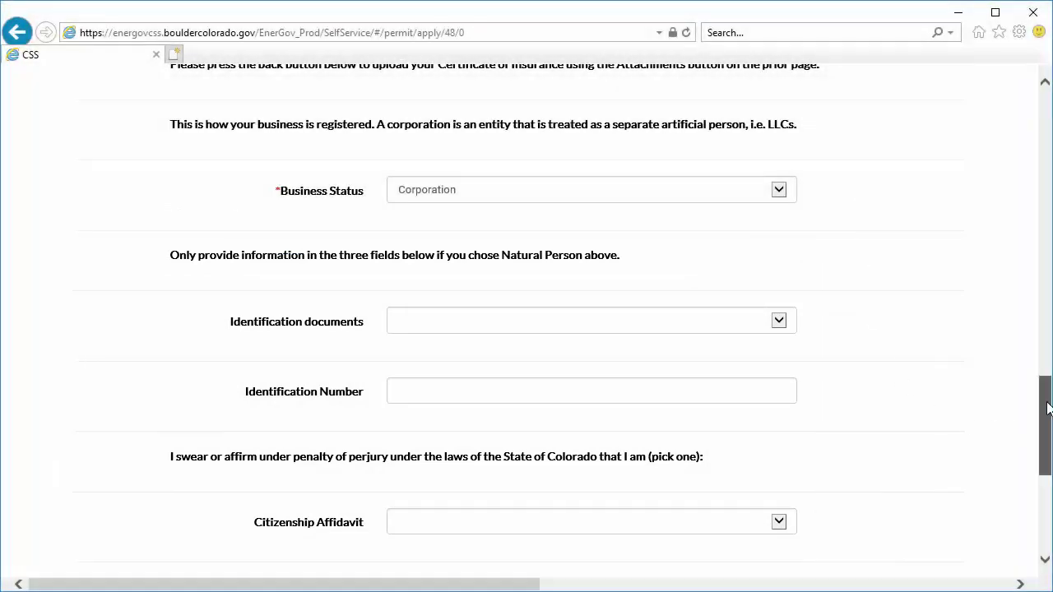
drag(1043, 411, 1043, 488)
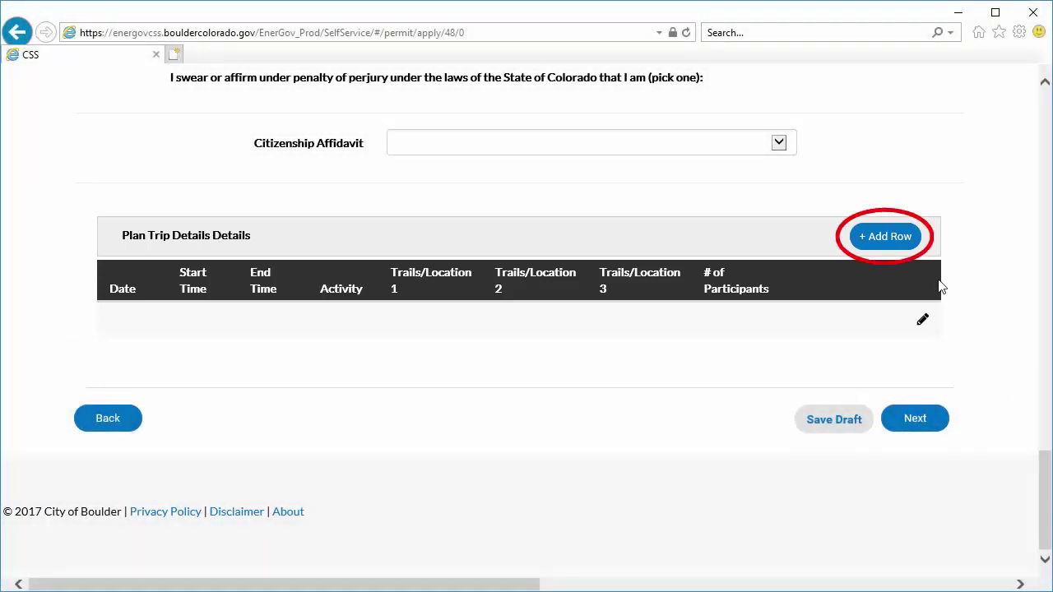
- Add a planned trip row dated 03/24/2018 from 6:00 to 6:30 AM
click(913, 240)
click(775, 370)
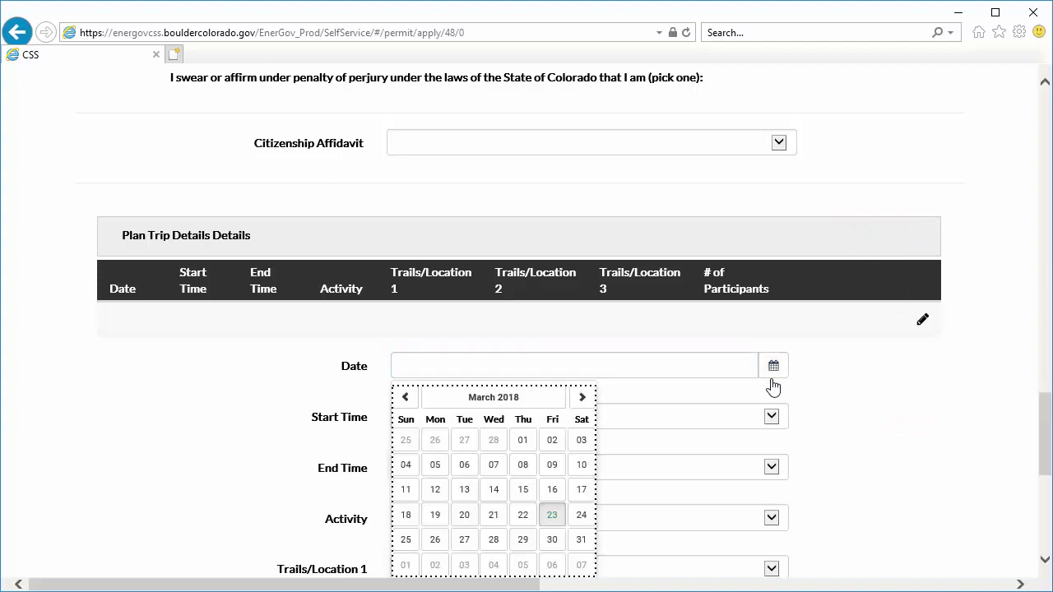
click(580, 517)
click(771, 417)
click(609, 543)
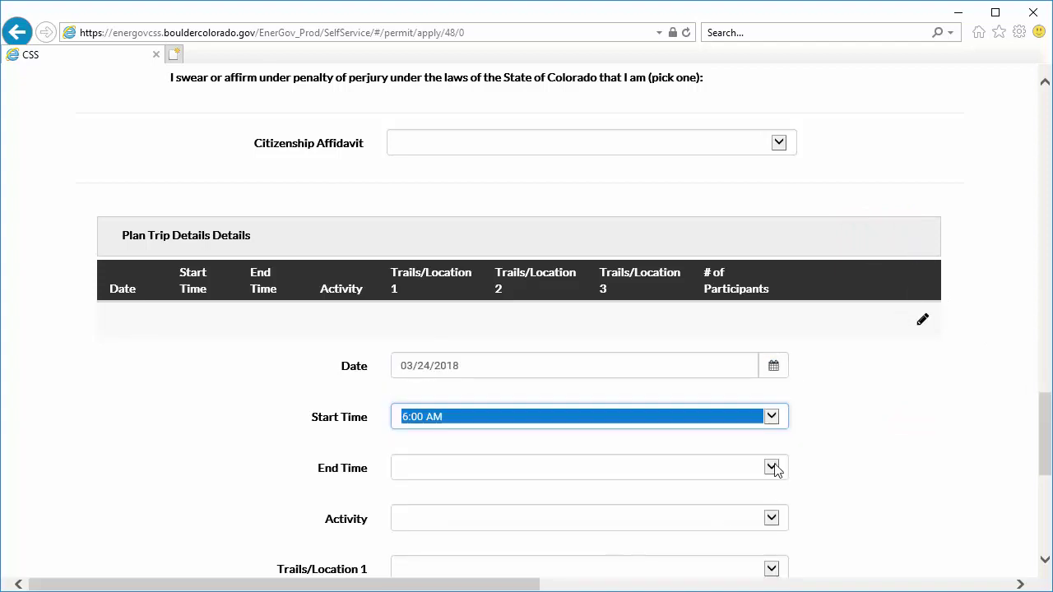
click(773, 469)
click(754, 549)
drag(1045, 409, 1045, 457)
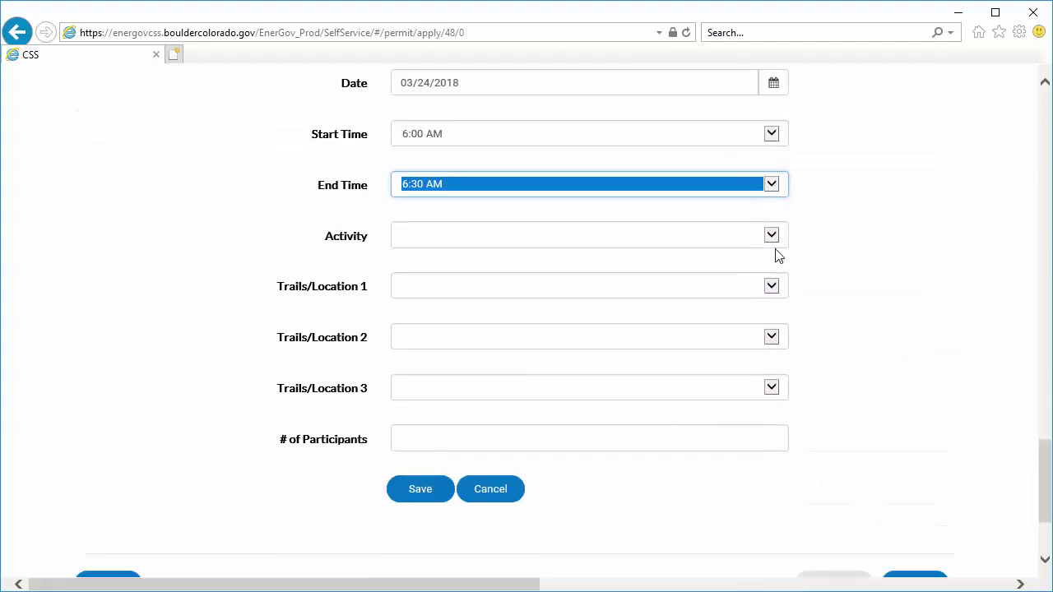
- Set the trip to Film at 1st Flatiron Climbing Area with 22 participants, save it, and continue
click(771, 236)
click(752, 292)
click(771, 286)
click(765, 298)
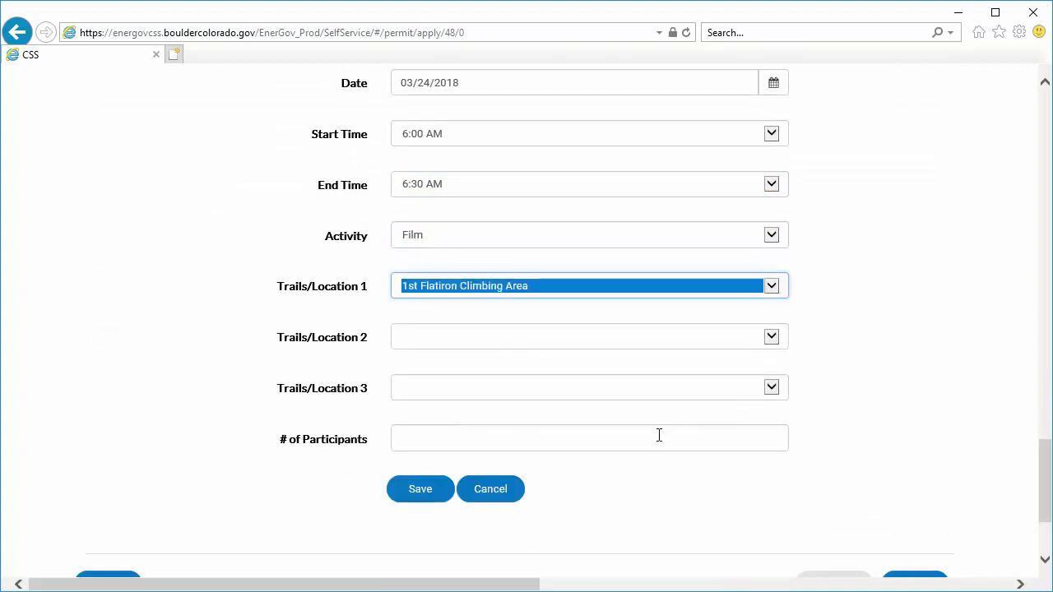
click(658, 436)
text(22)
click(420, 490)
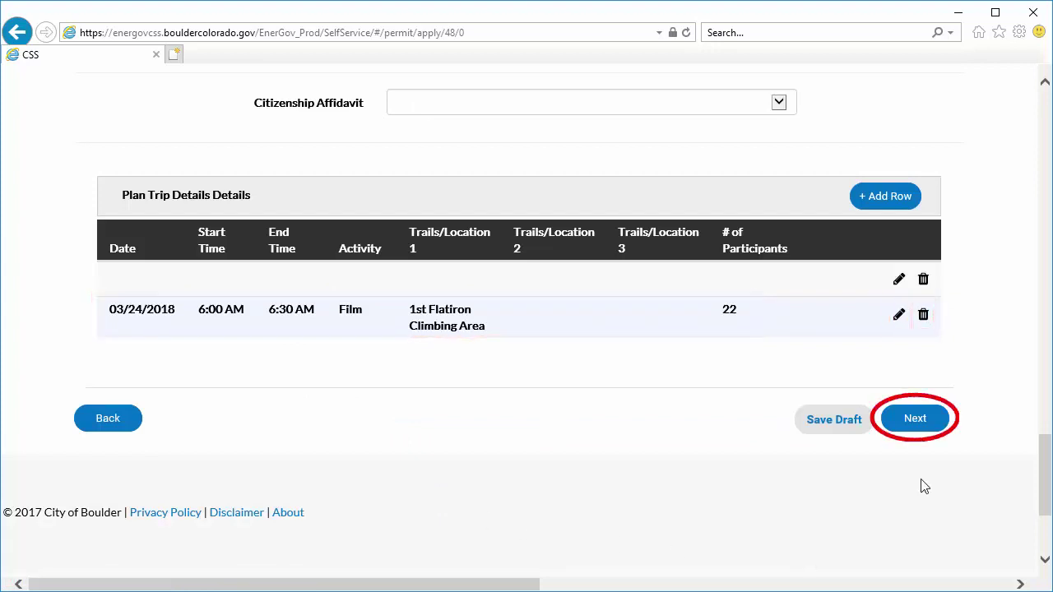
click(915, 418)
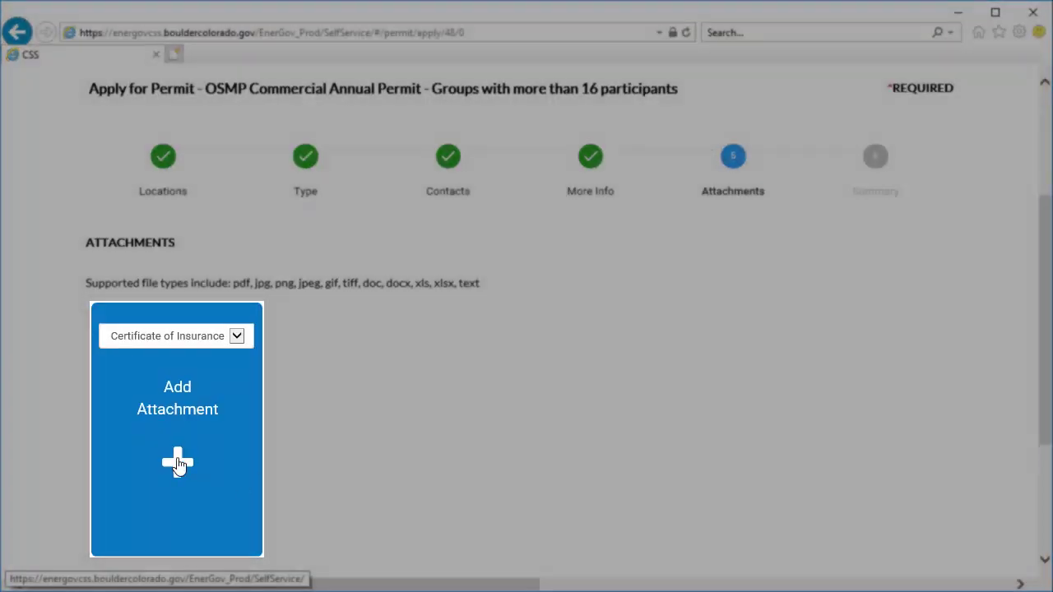
- Attach Example Certificate of Insurance.pdf as the certificate of insurance and proceed to the summary
click(179, 464)
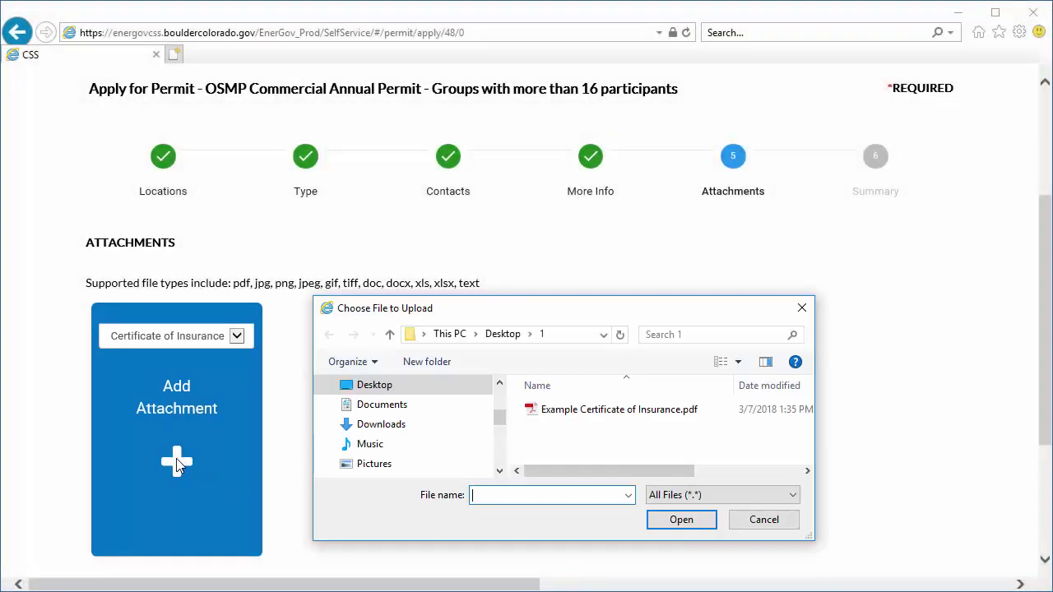
click(710, 412)
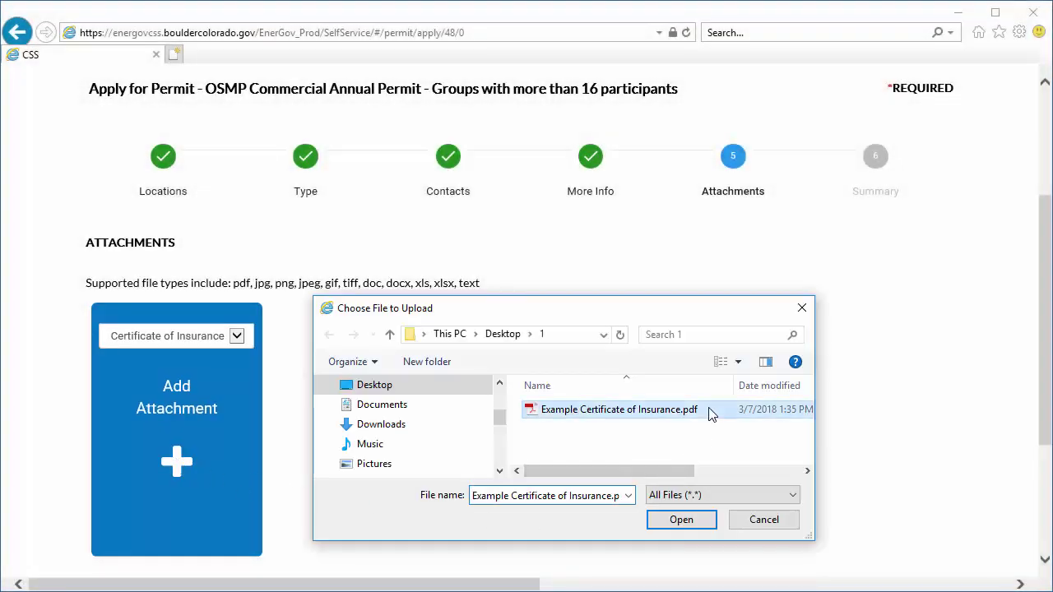
click(707, 519)
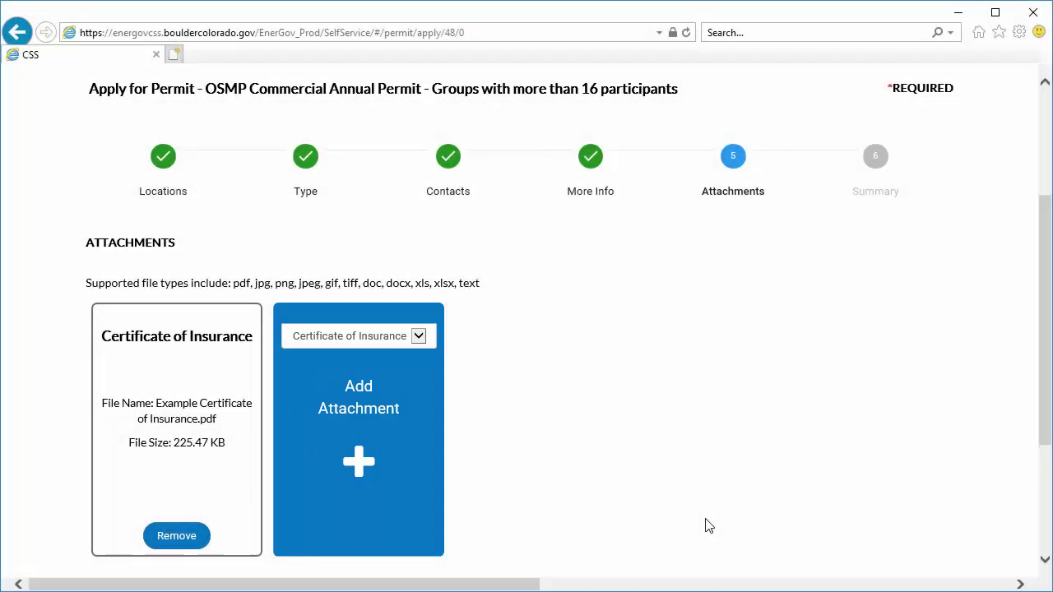
scroll(1042, 331, down, 3)
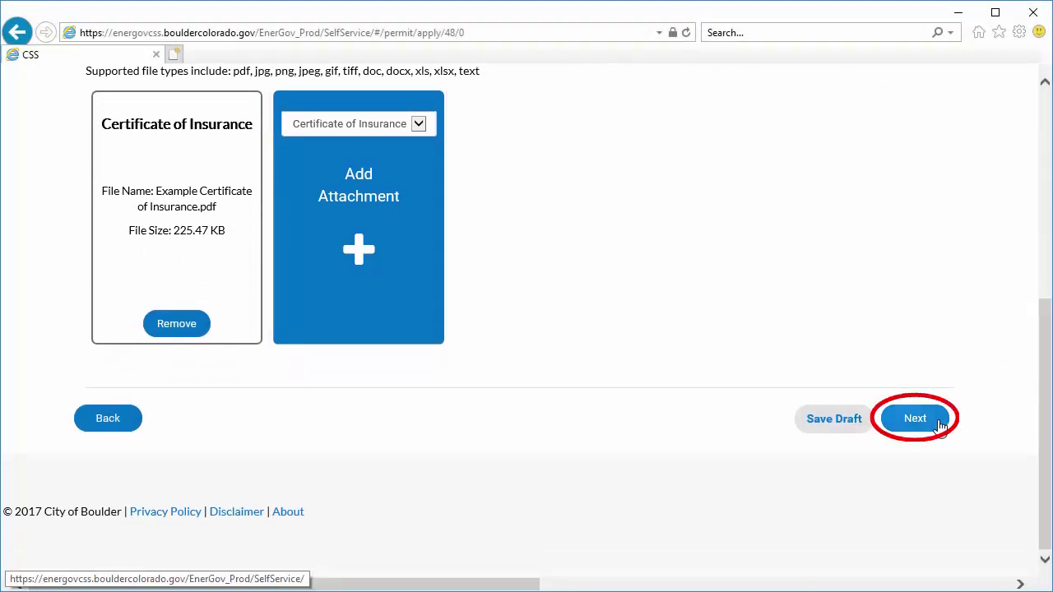
click(939, 424)
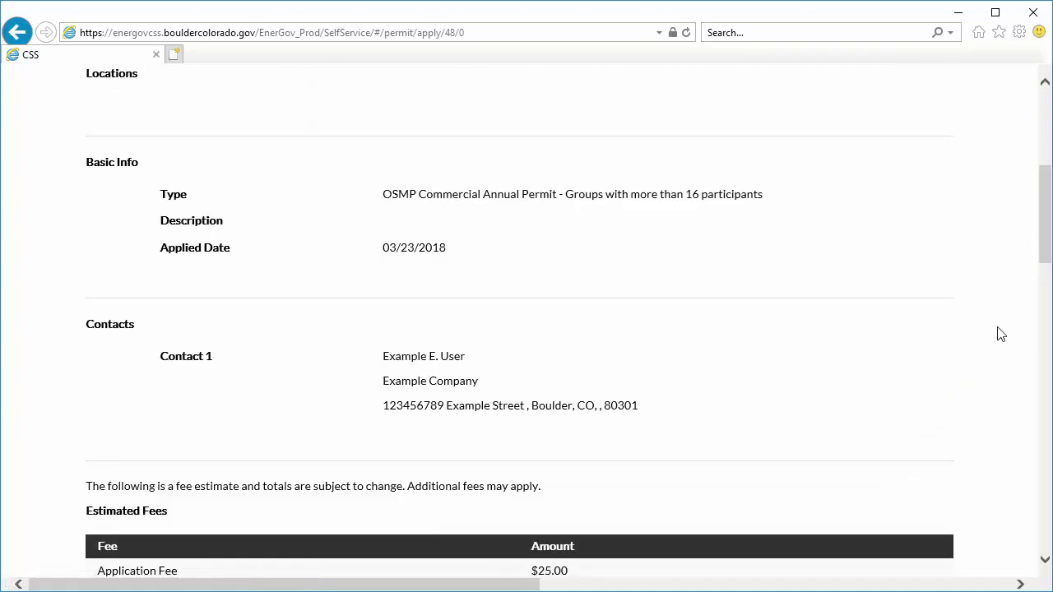
- Review the Summary page and submit the OSMP Commercial Annual Permit application
drag(1042, 263, 1045, 545)
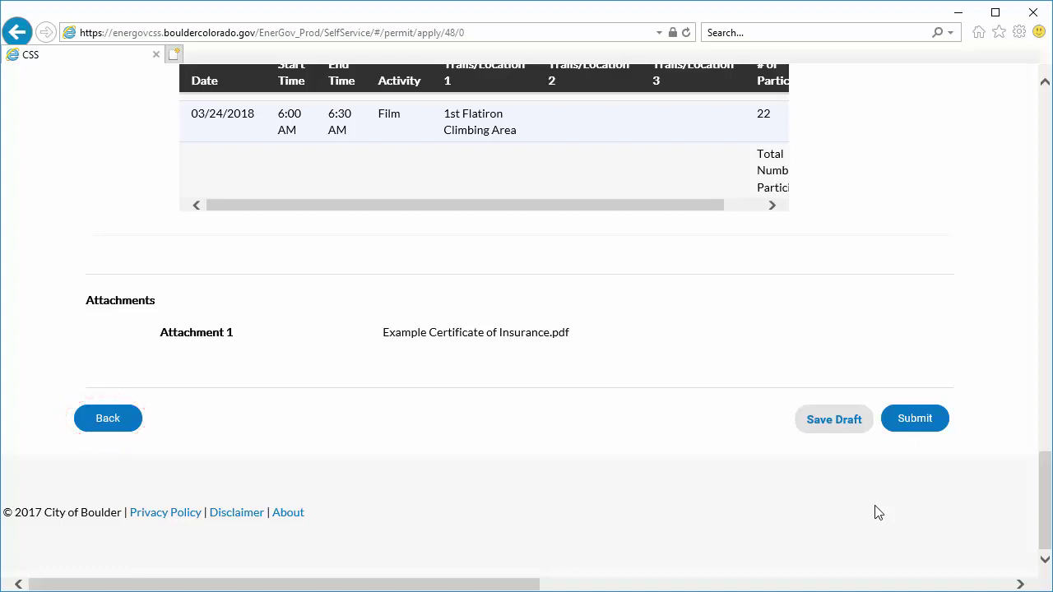
click(944, 423)
drag(1045, 352, 1048, 231)
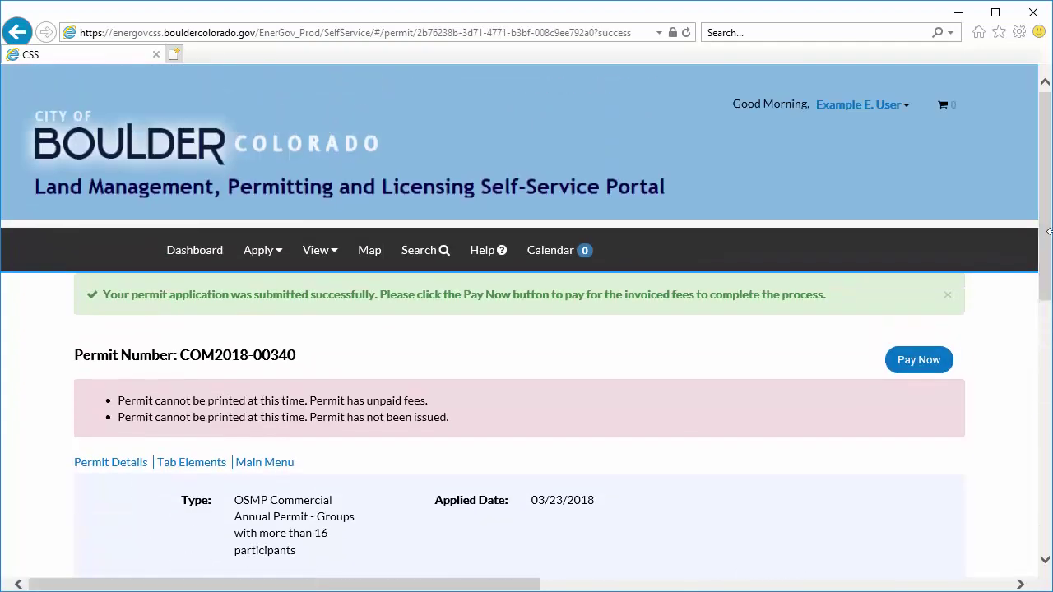
- Add the $25.00 permit fee to the cart, check out, then go to the Log In page
click(944, 368)
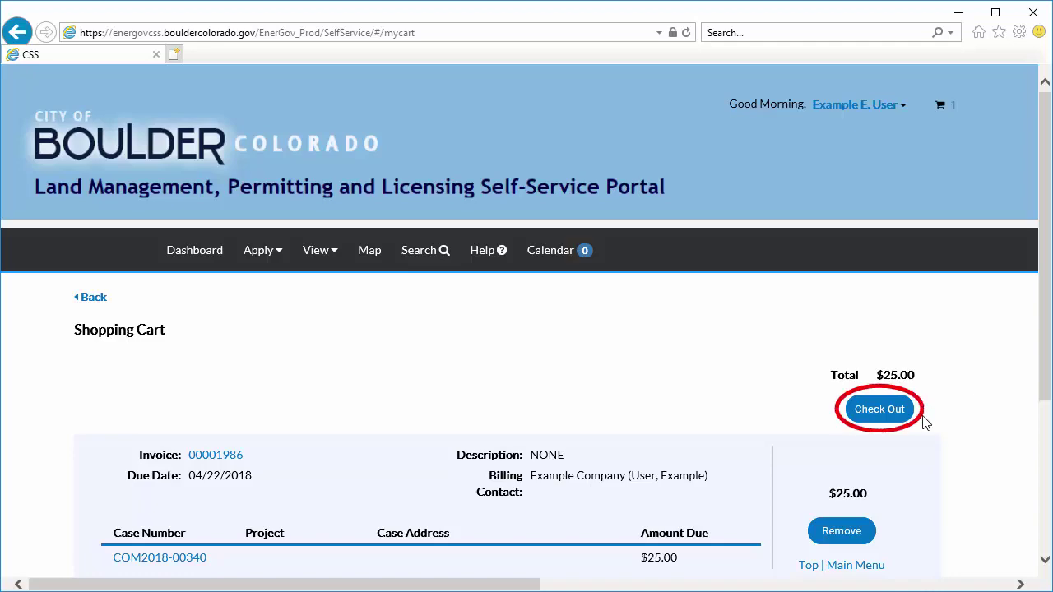
click(878, 409)
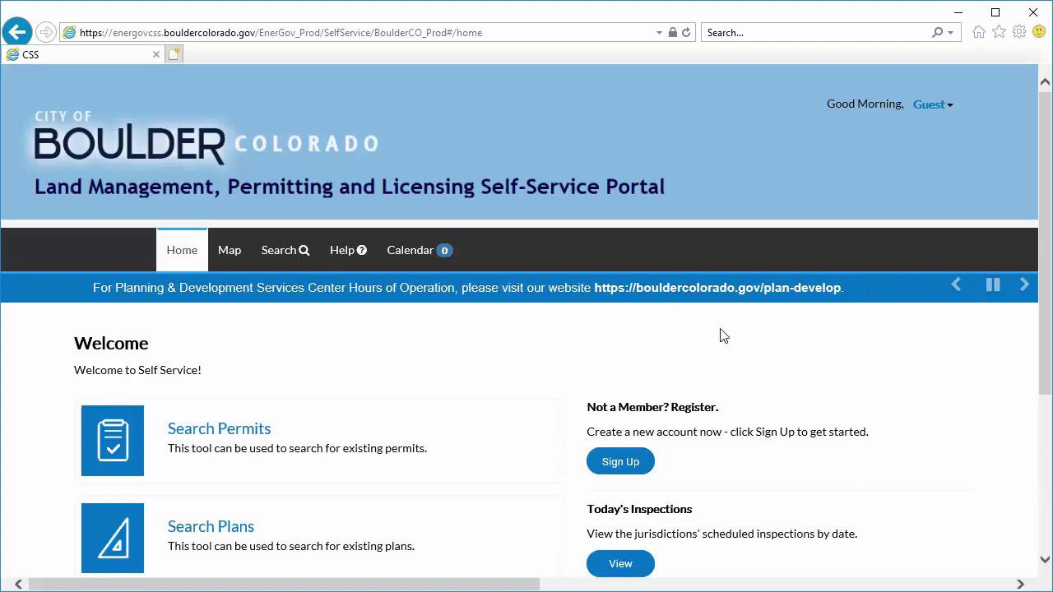
click(948, 106)
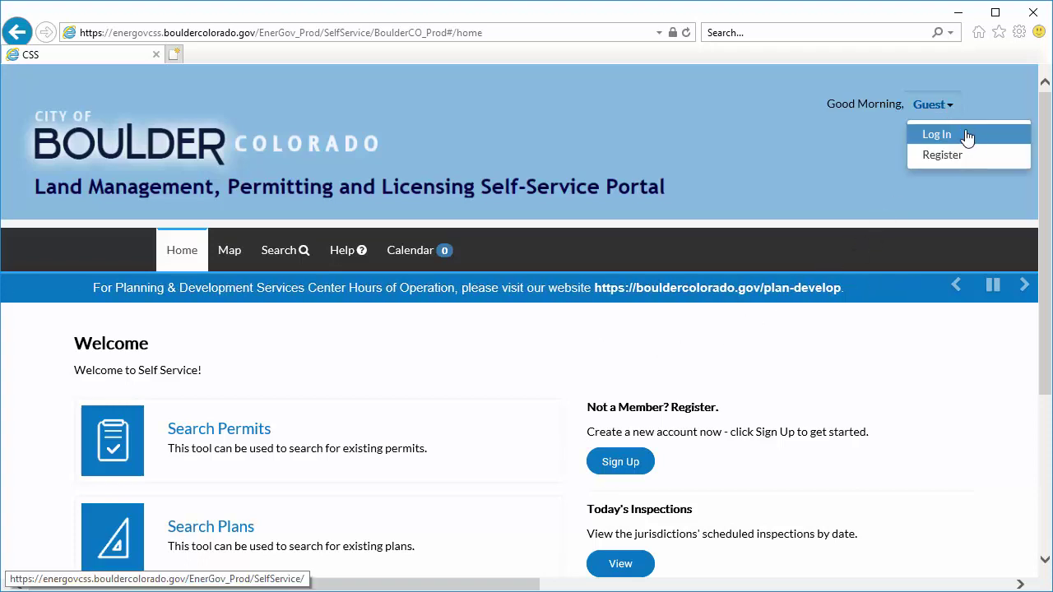
click(979, 137)
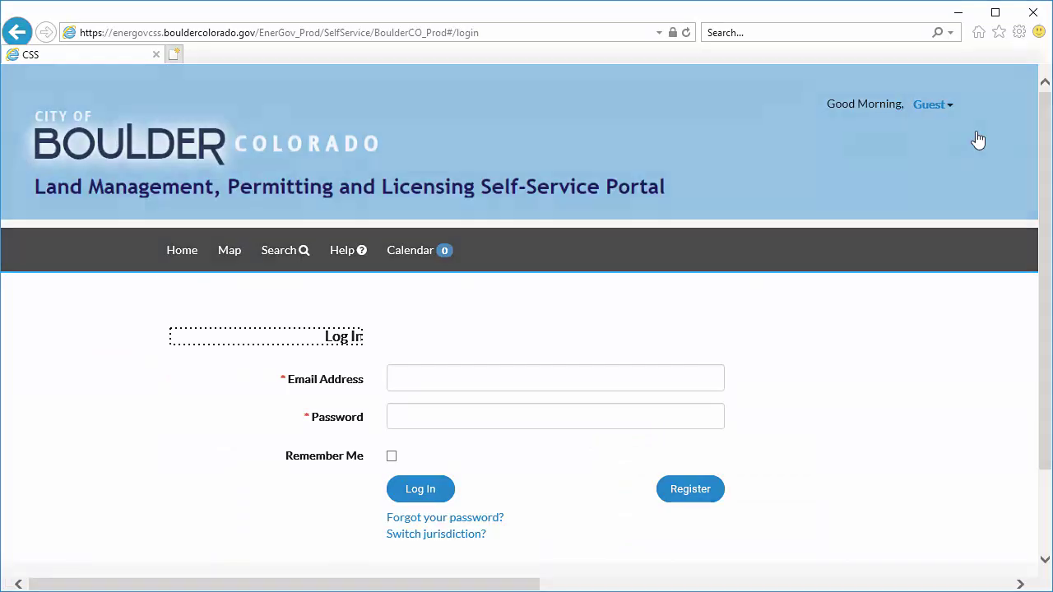